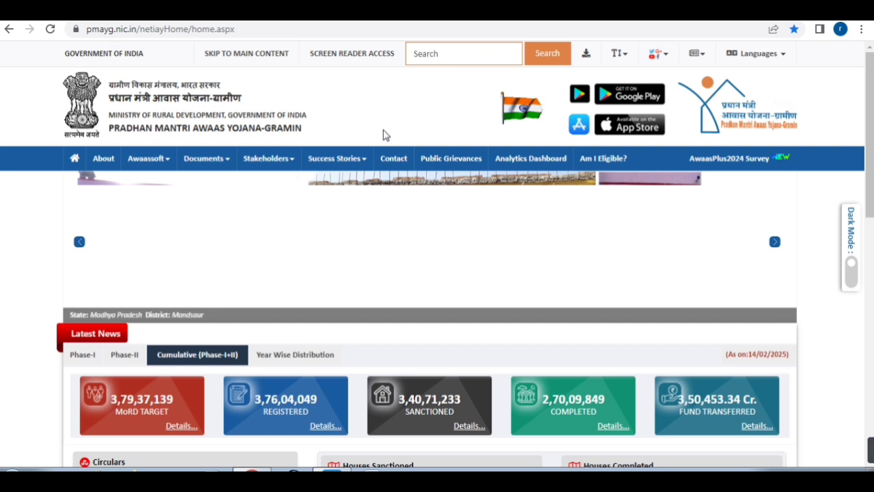
# - Open the PMAY-G E-FMS report on beneficiaries registered, accounts frozen and verified from the Awaassoft reports
pyautogui.click(197, 22)
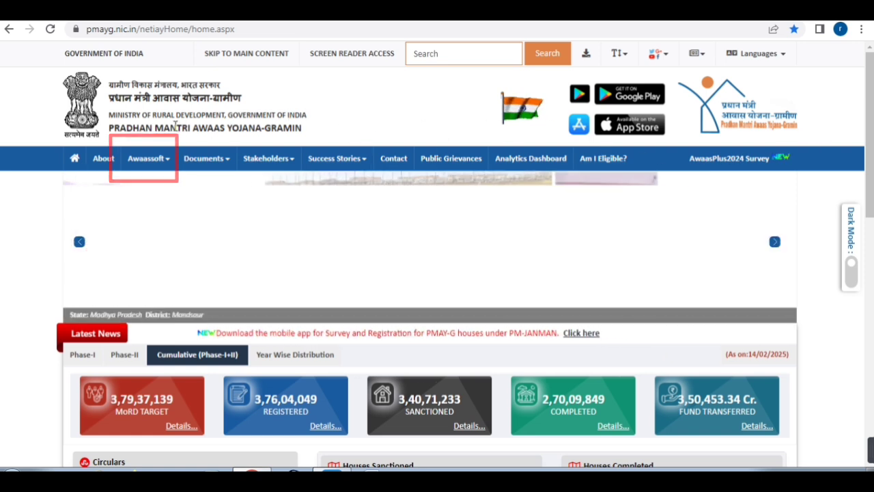
pyautogui.click(142, 159)
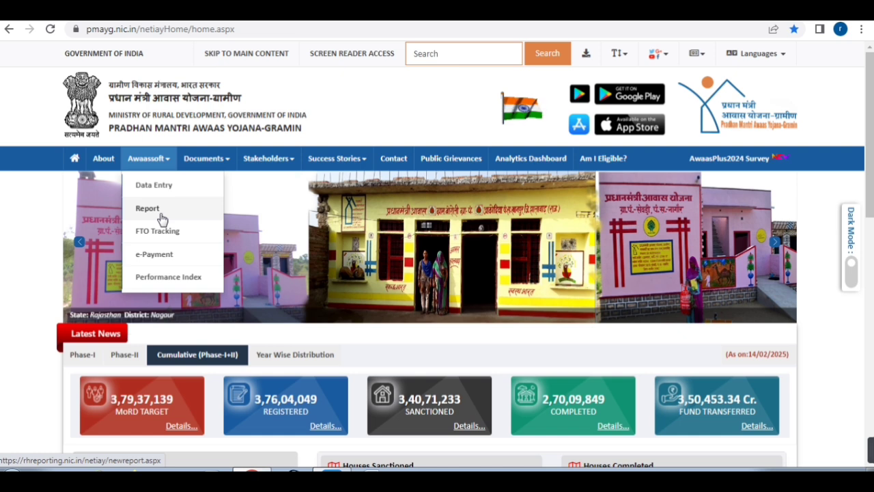
pyautogui.click(162, 218)
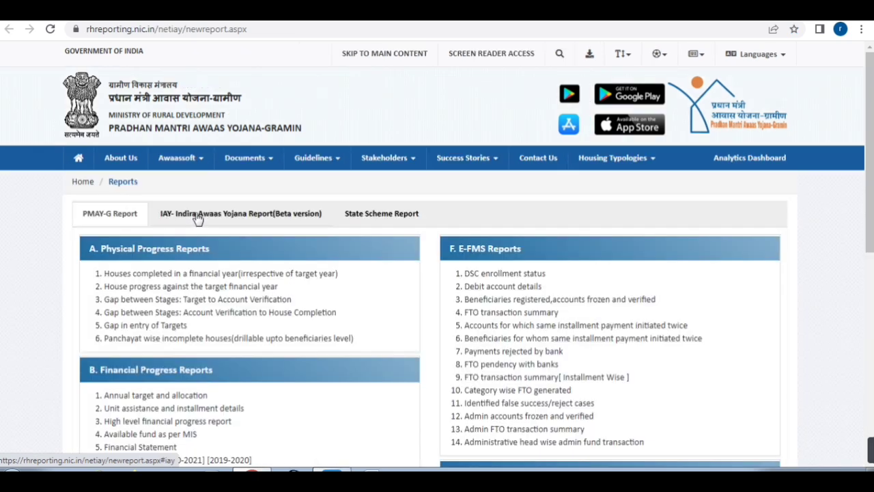
pyautogui.click(563, 302)
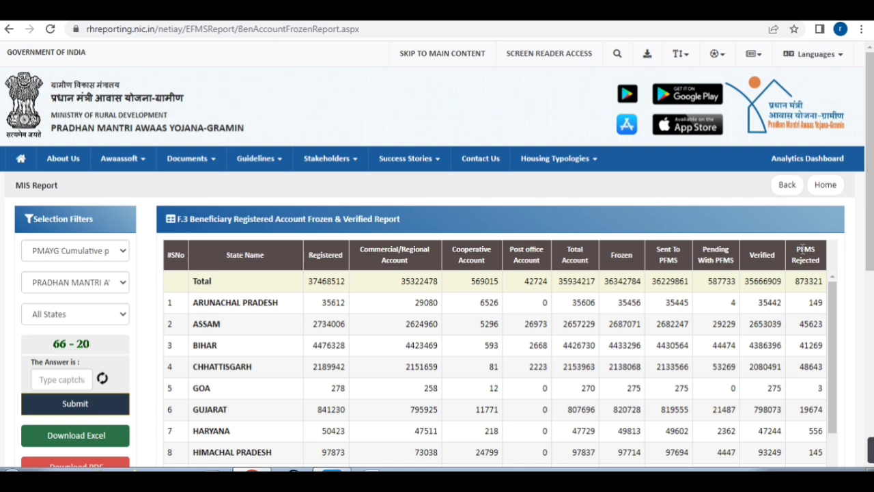
# - Filter the report by state West Bengal, district Murshidabad, block Raninagar-II and panchayat Malibari-II
pyautogui.scroll(-5, 424, 271)
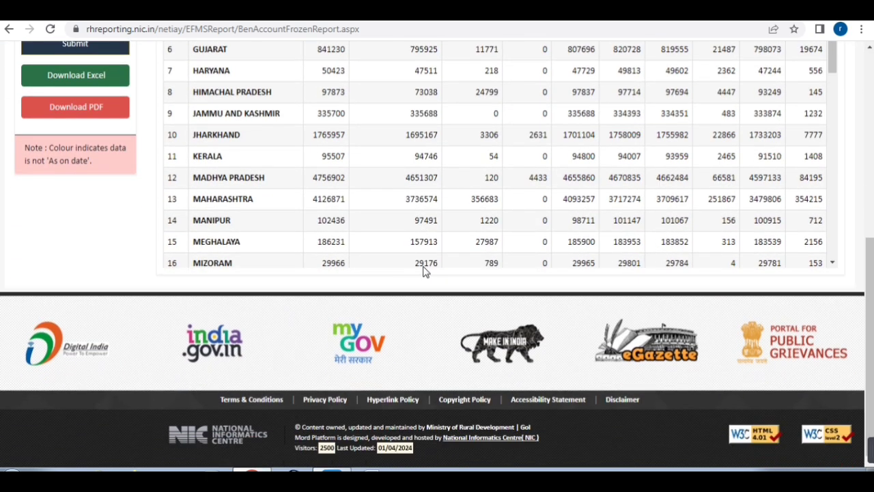
pyautogui.scroll(5, 423, 267)
pyautogui.click(110, 213)
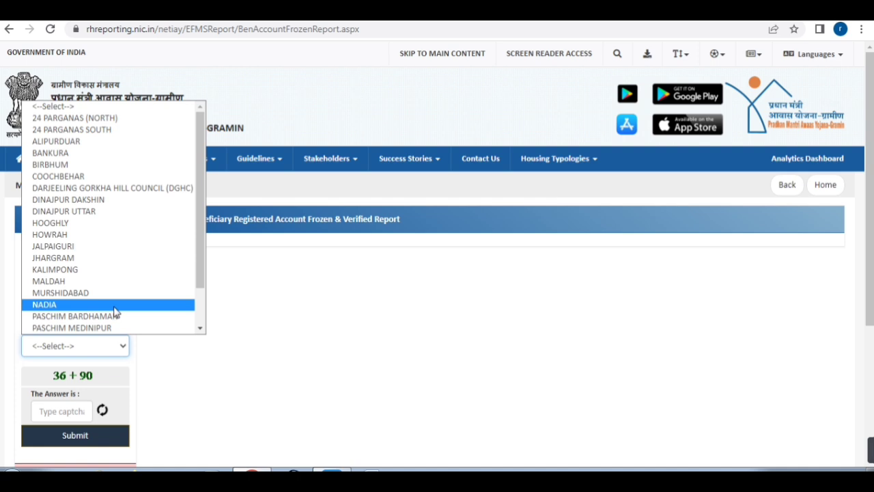
pyautogui.scroll(-2, 112, 307)
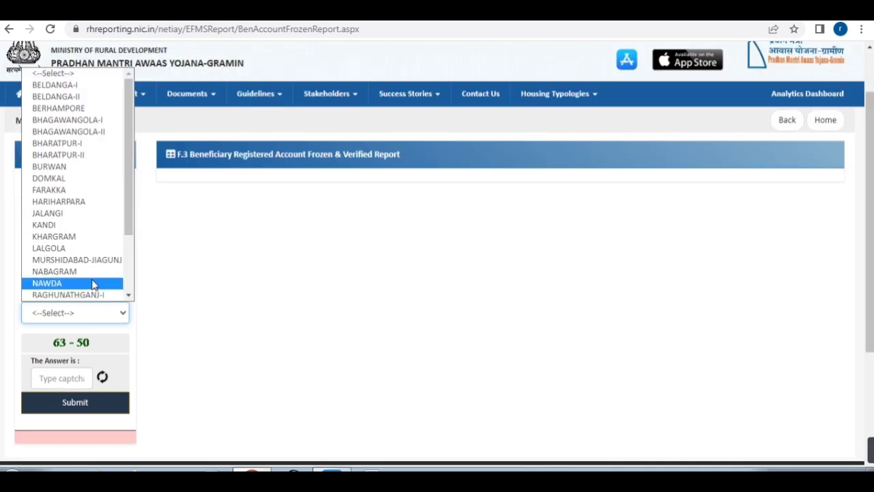
pyautogui.scroll(-2, 93, 282)
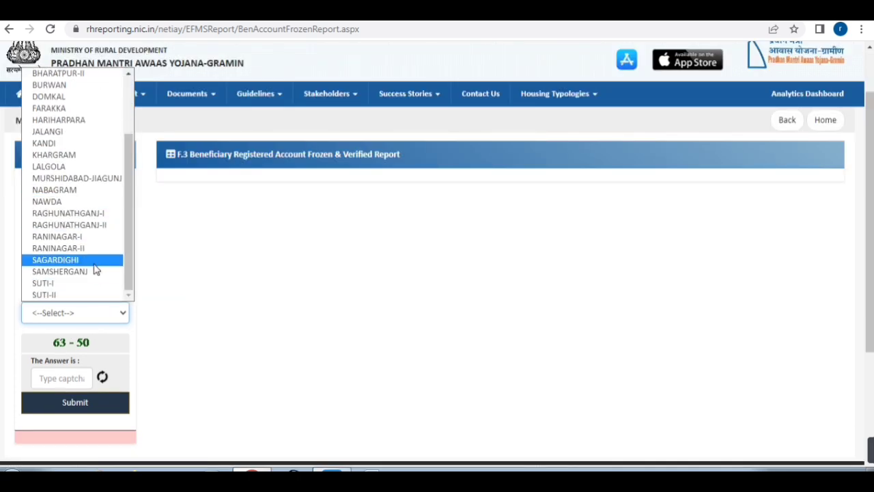
pyautogui.click(95, 251)
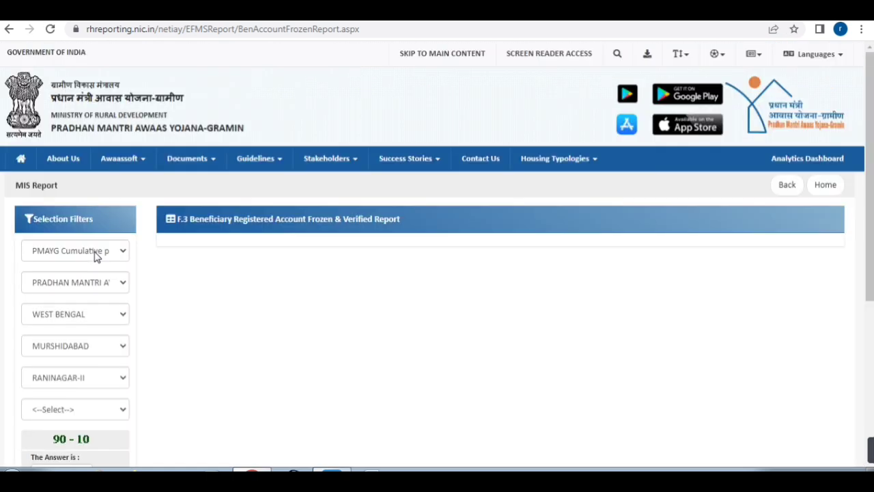
pyautogui.click(71, 413)
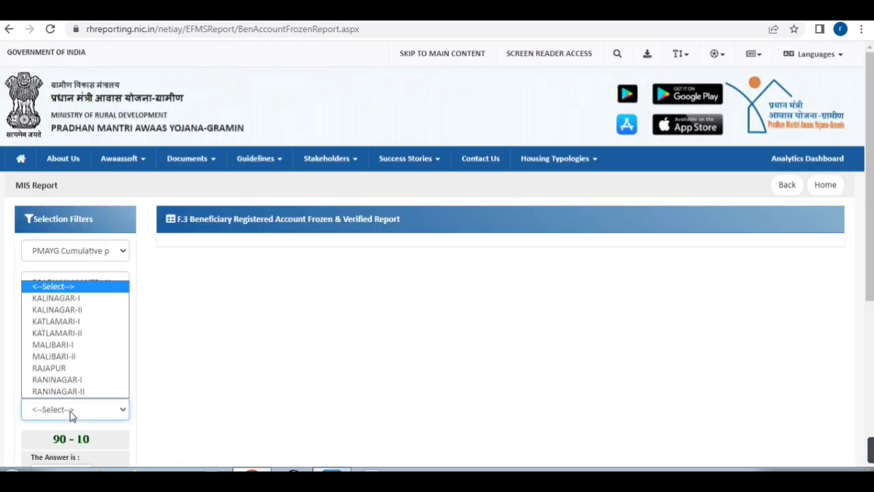
pyautogui.click(81, 355)
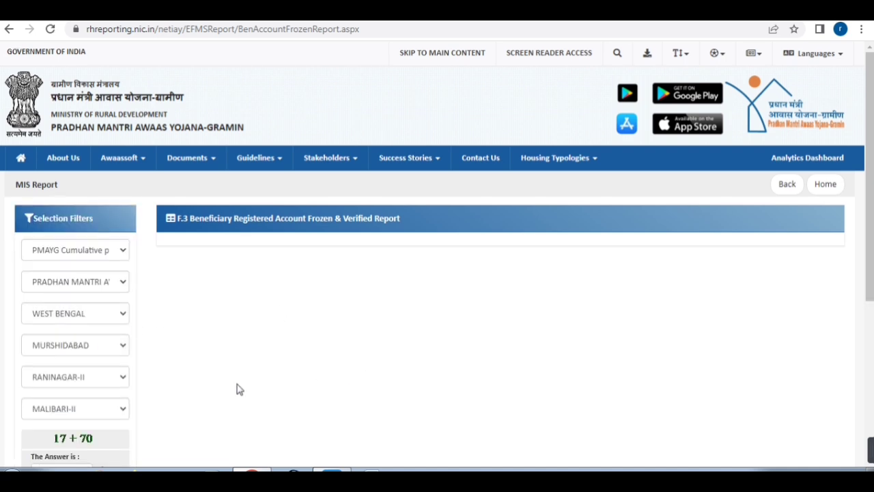
# - Answer the arithmetic captcha and submit the selection filters to load the panchayat's beneficiary list
pyautogui.scroll(-2, 89, 388)
pyautogui.click(47, 346)
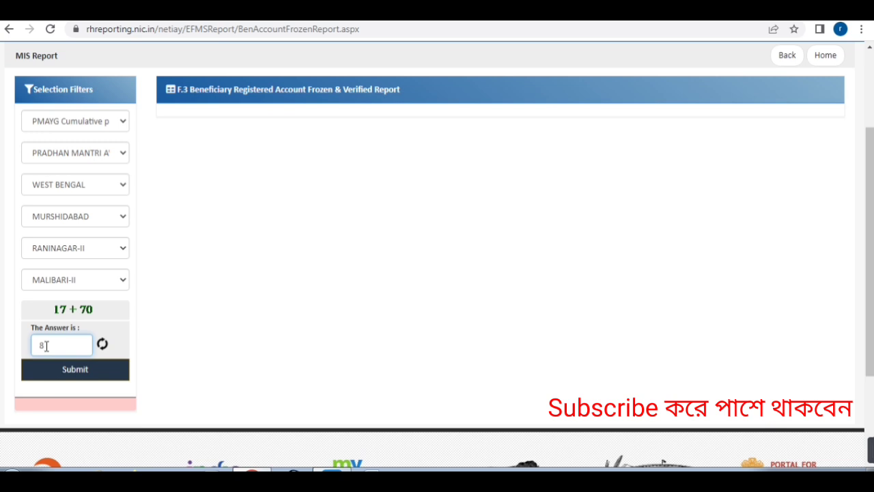
pyautogui.click(77, 370)
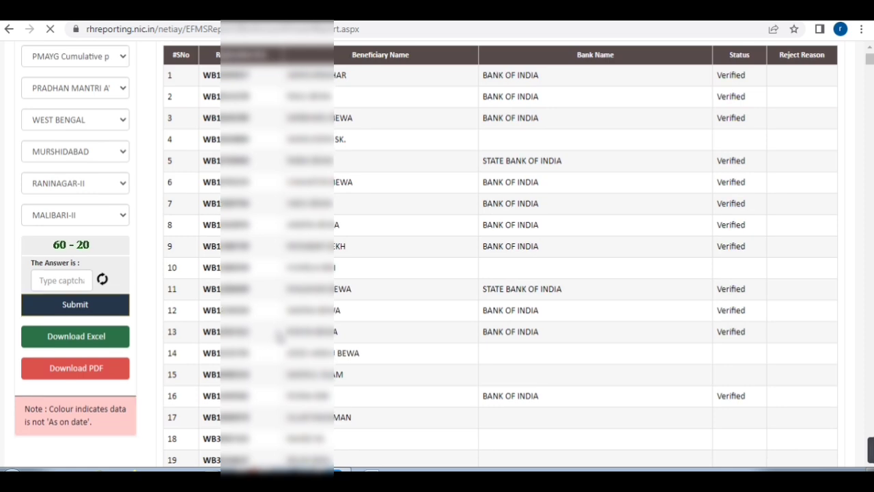
# - Examine the Malibari-II beneficiary list, checking each beneficiary's bank name, account status and reject reason
pyautogui.scroll(-6, 301, 330)
pyautogui.scroll(-15, 300, 330)
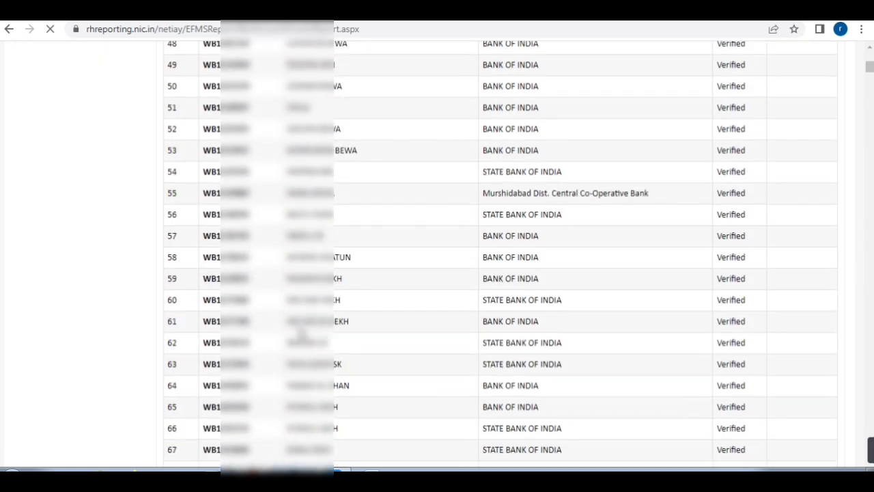
pyautogui.scroll(-5, 302, 335)
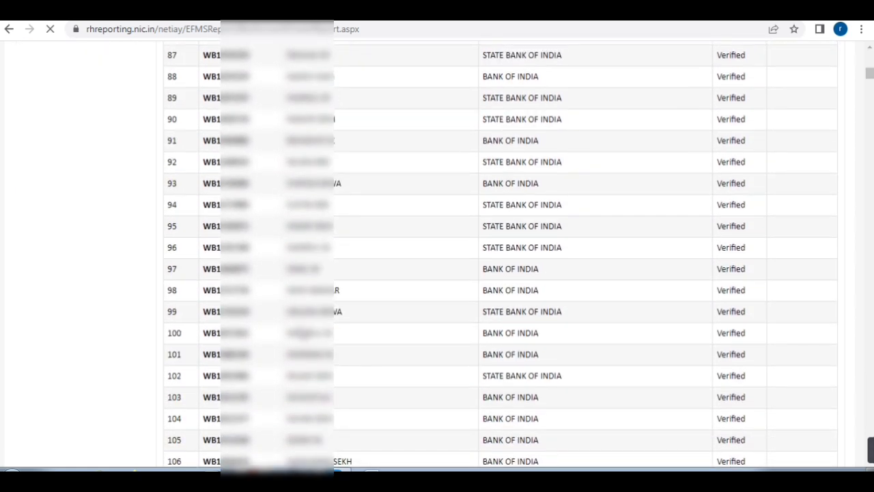
pyautogui.scroll(-2, 381, 350)
pyautogui.scroll(1, 381, 351)
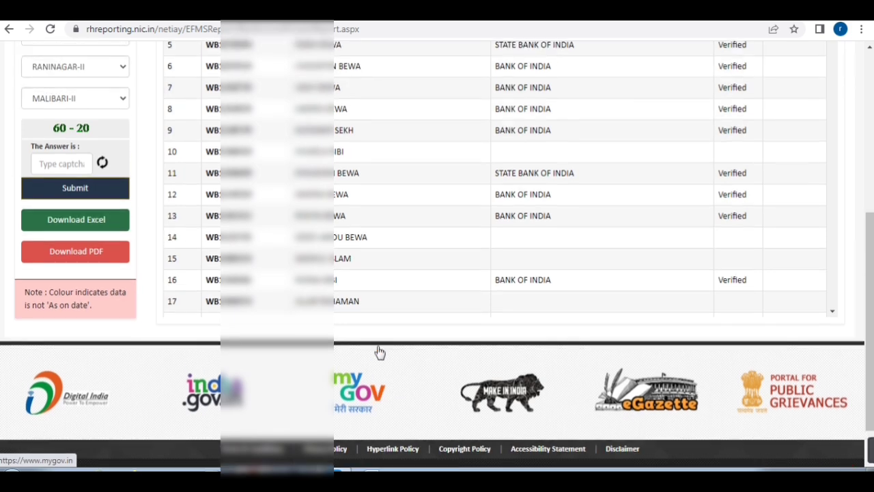
pyautogui.scroll(4, 334, 309)
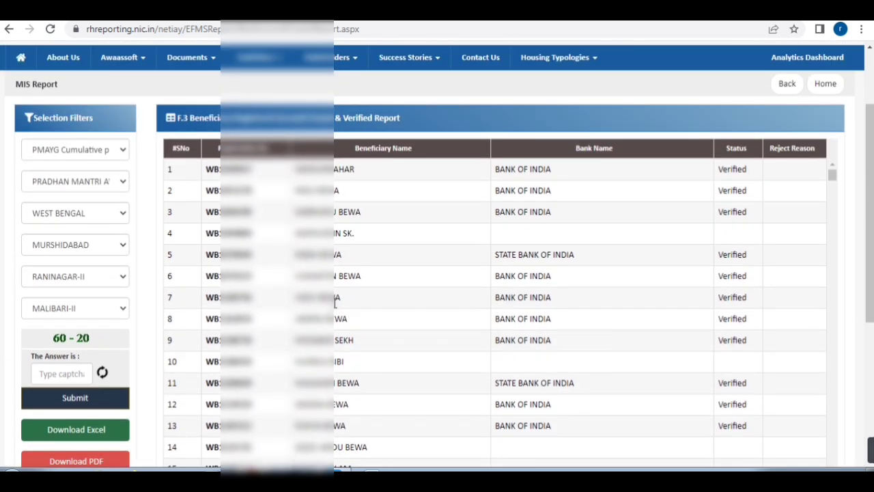
pyautogui.scroll(-3, 335, 309)
pyautogui.scroll(-12, 335, 309)
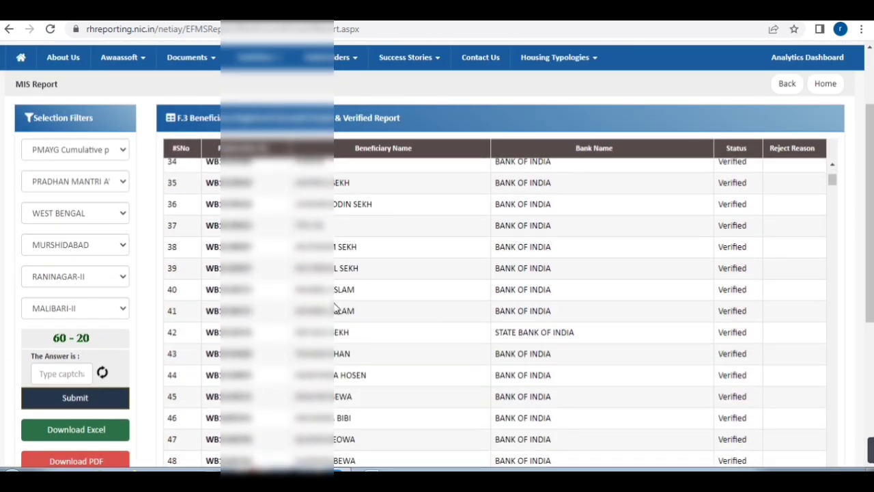
pyautogui.scroll(-18, 334, 309)
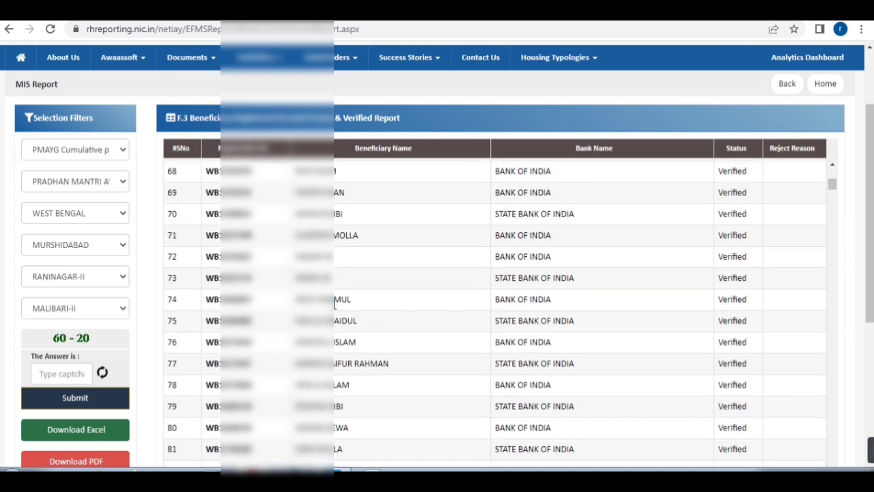
pyautogui.scroll(-15, 334, 308)
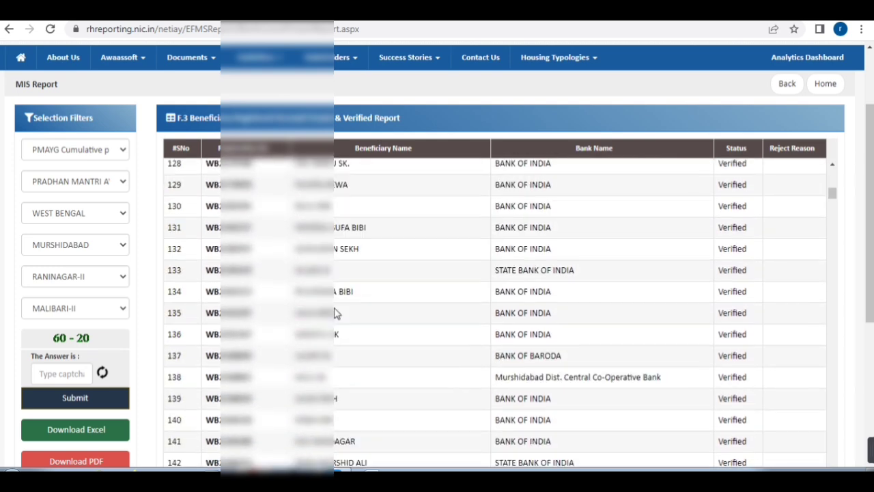
pyautogui.scroll(-18, 335, 312)
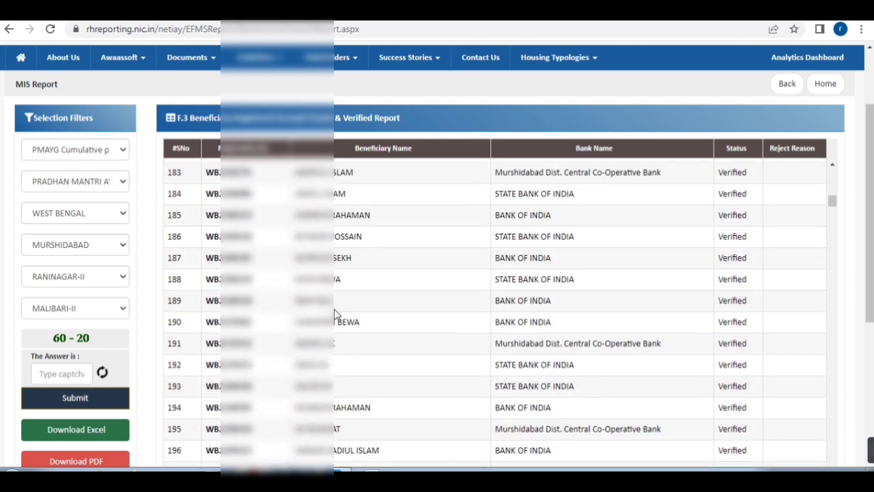
pyautogui.scroll(-15, 334, 314)
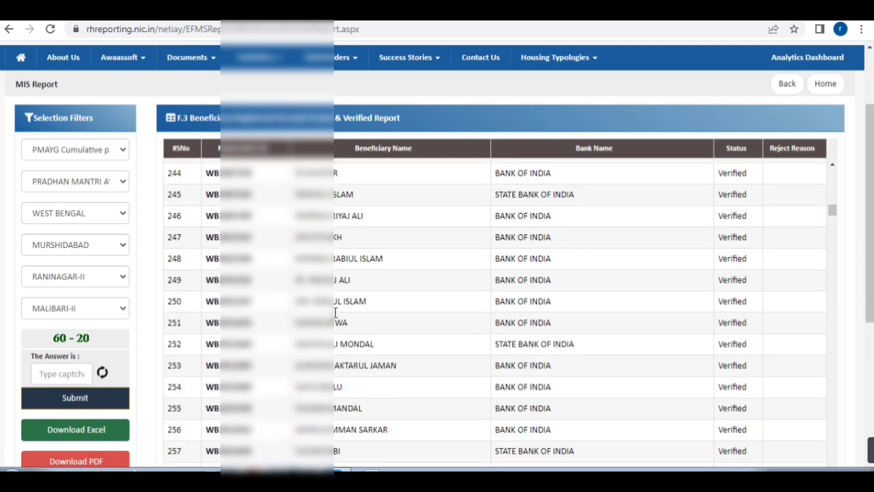
pyautogui.scroll(-18, 335, 314)
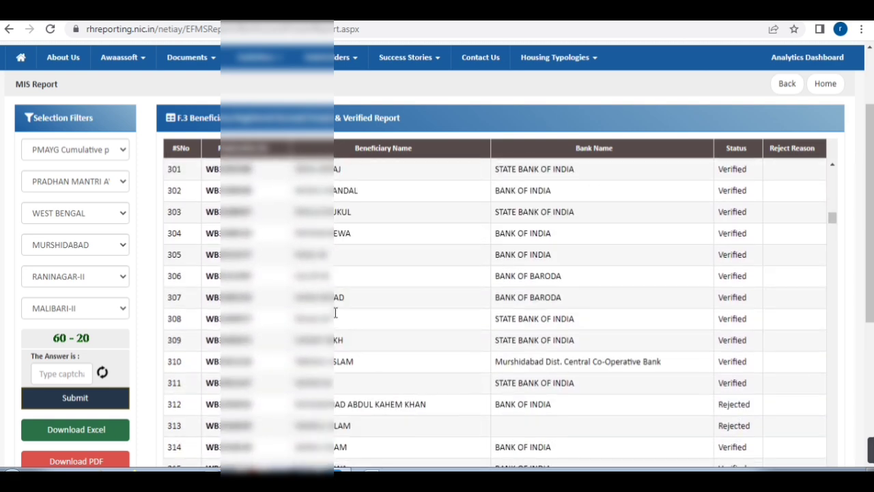
pyautogui.scroll(-18, 335, 318)
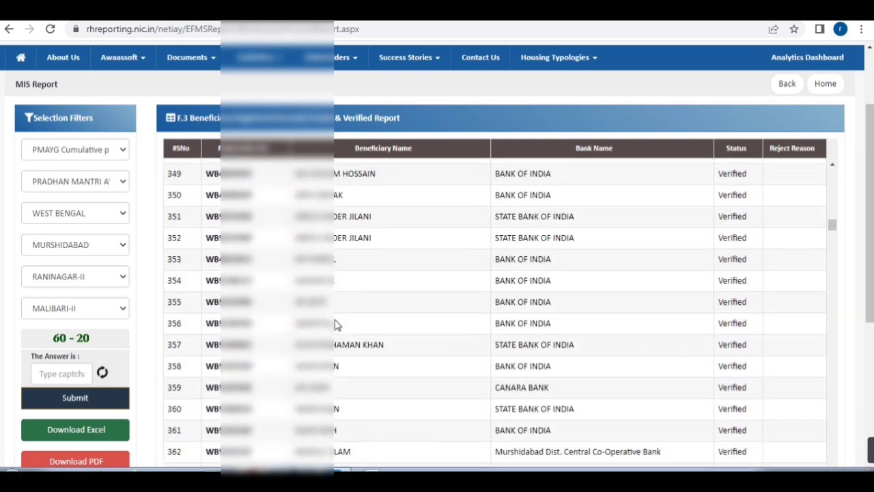
pyautogui.scroll(-19, 338, 324)
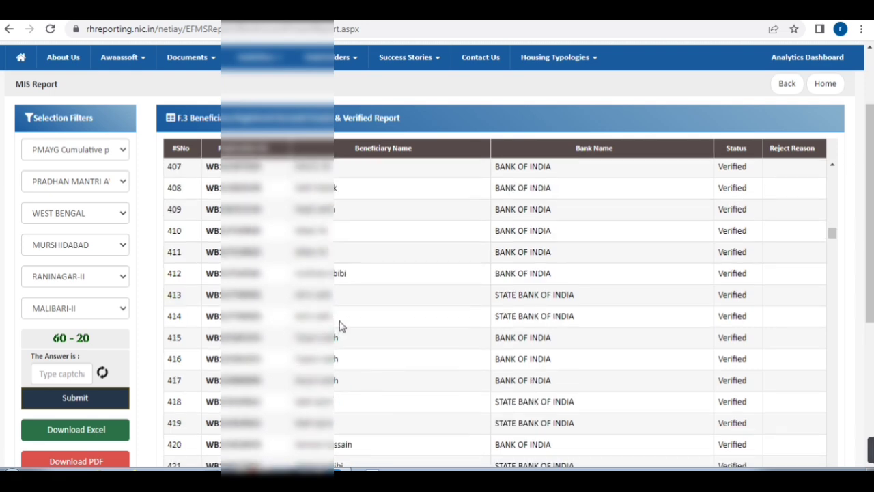
pyautogui.scroll(-20, 344, 329)
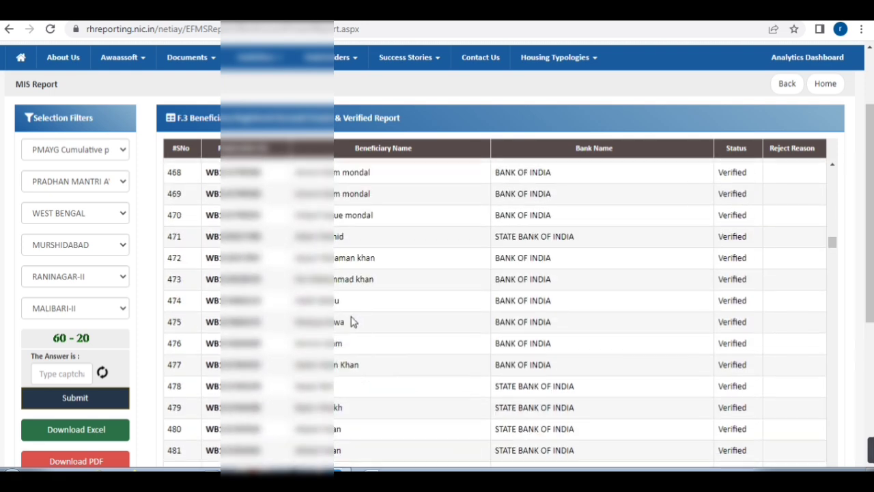
pyautogui.scroll(-13, 353, 319)
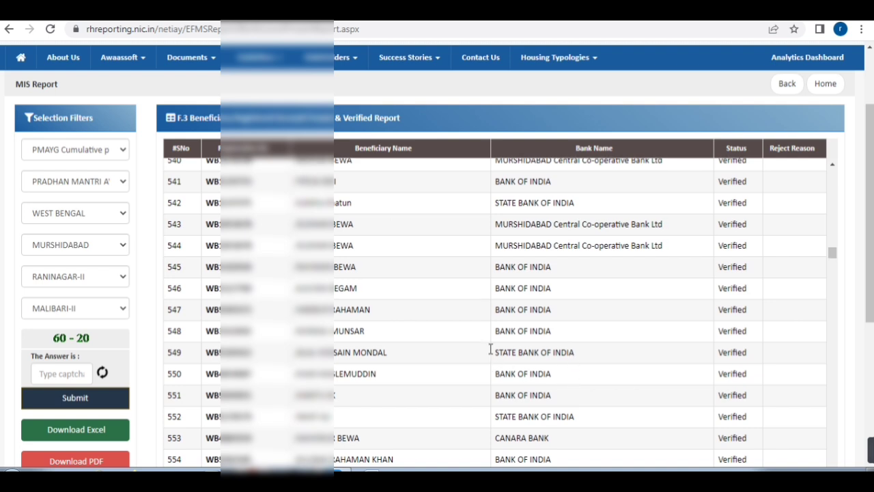
pyautogui.scroll(-5, 491, 334)
pyautogui.scroll(4, 480, 346)
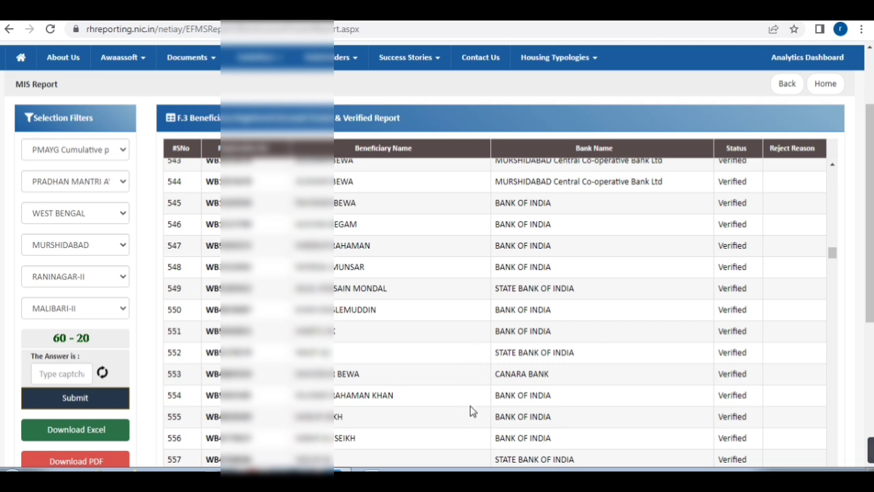
pyautogui.scroll(19, 484, 376)
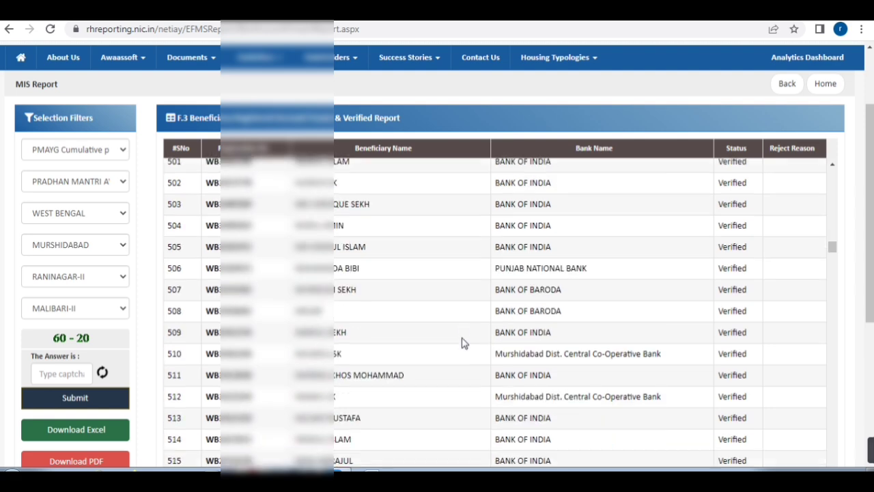
pyautogui.scroll(6, 402, 332)
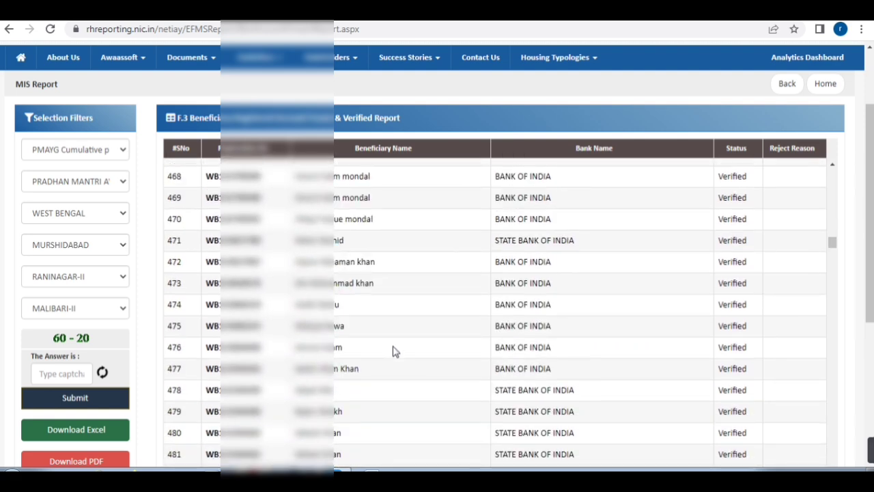
pyautogui.scroll(5, 393, 351)
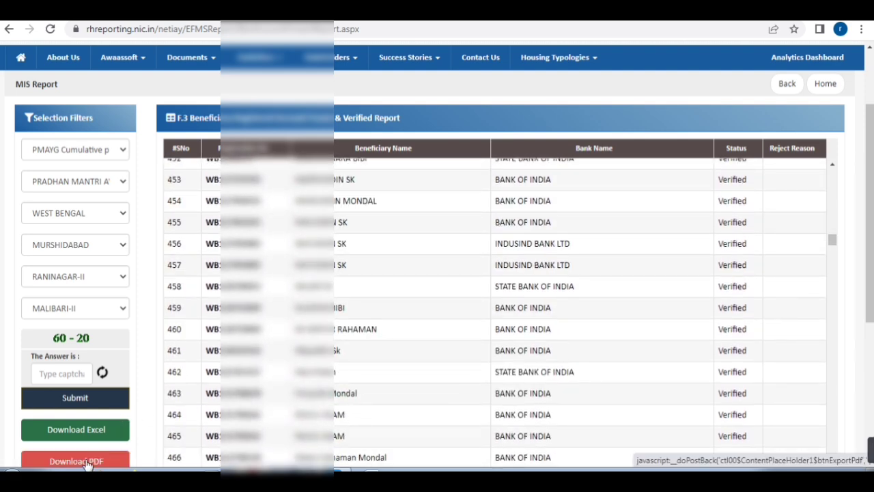